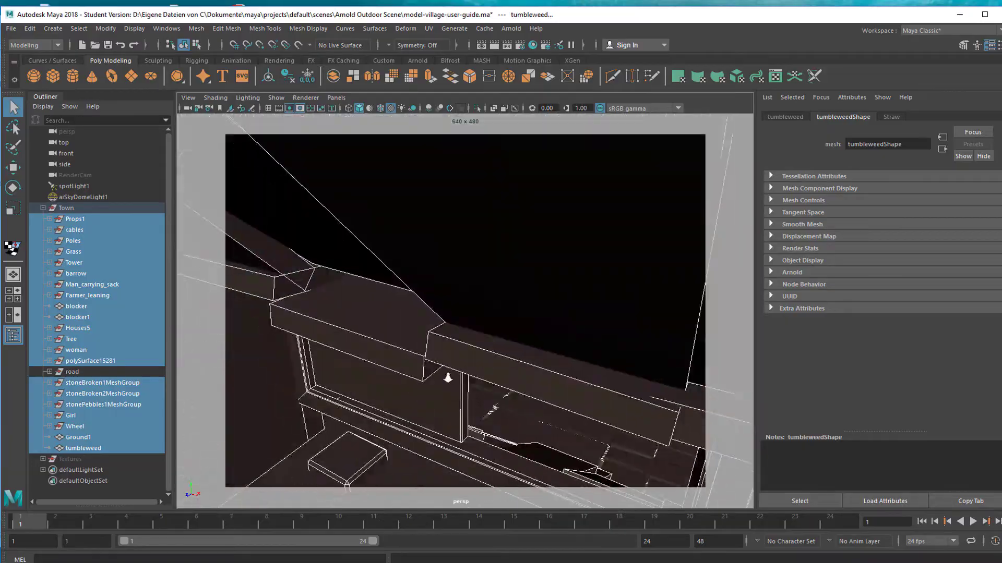
- Examine the village from the house rooftops down to the woman and girl standing on the road beside the barrel
alt+right_drag(448, 378, 537, 370)
alt+drag(537, 370, 371, 375)
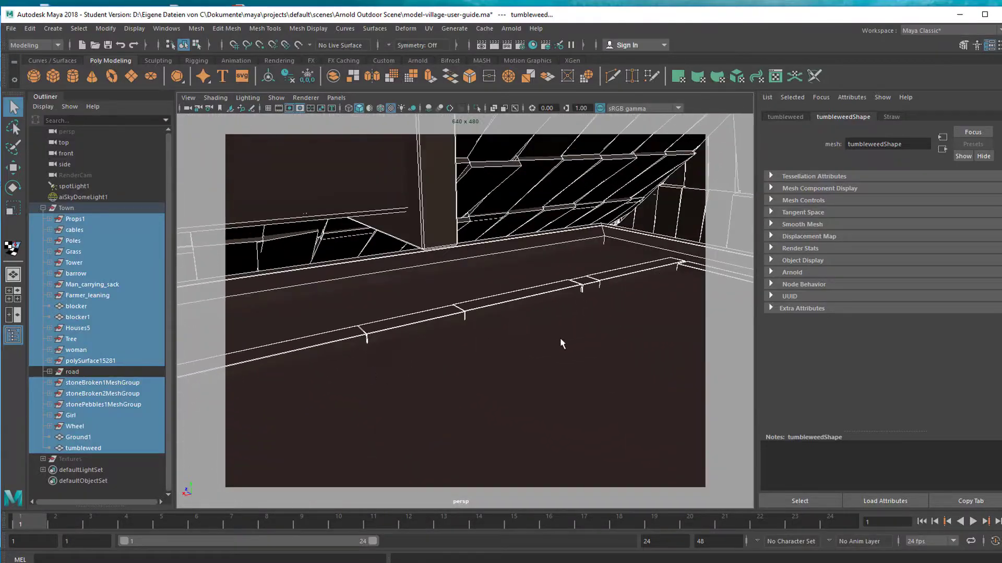
alt+right_drag(560, 343, 442, 366)
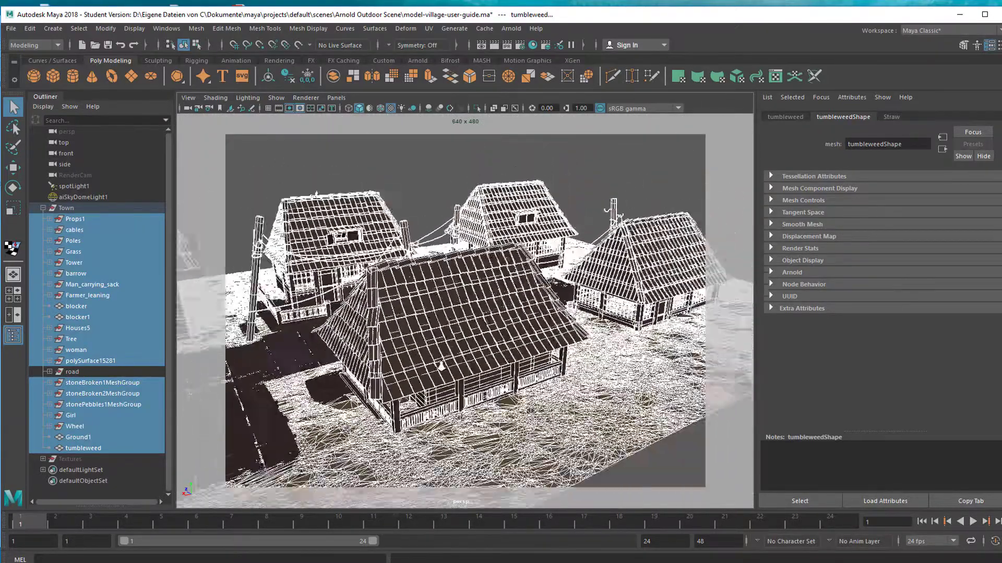
alt+drag(441, 366, 513, 377)
alt+drag(430, 386, 502, 362)
scroll(459, 386, up, 10)
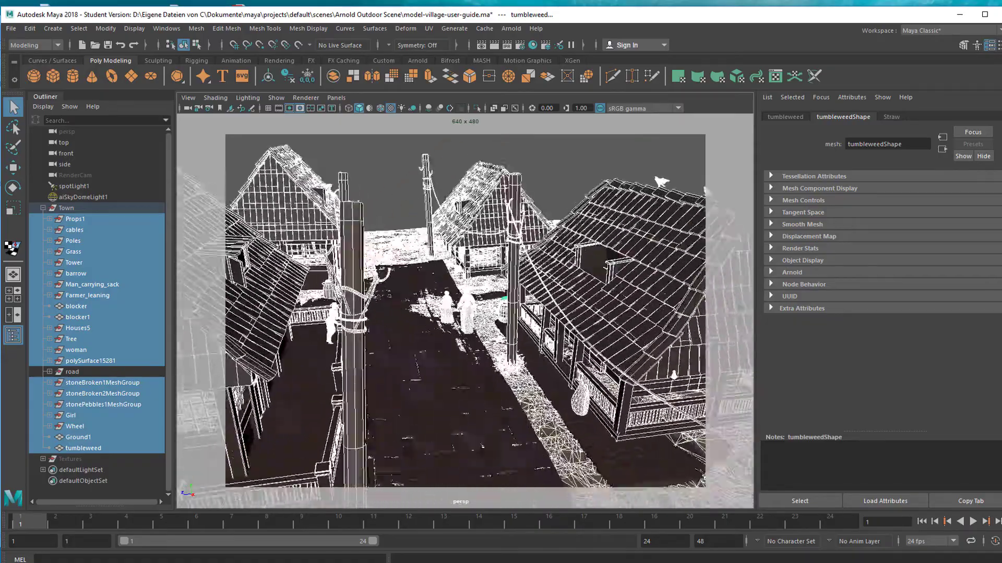
scroll(459, 388, up, 6)
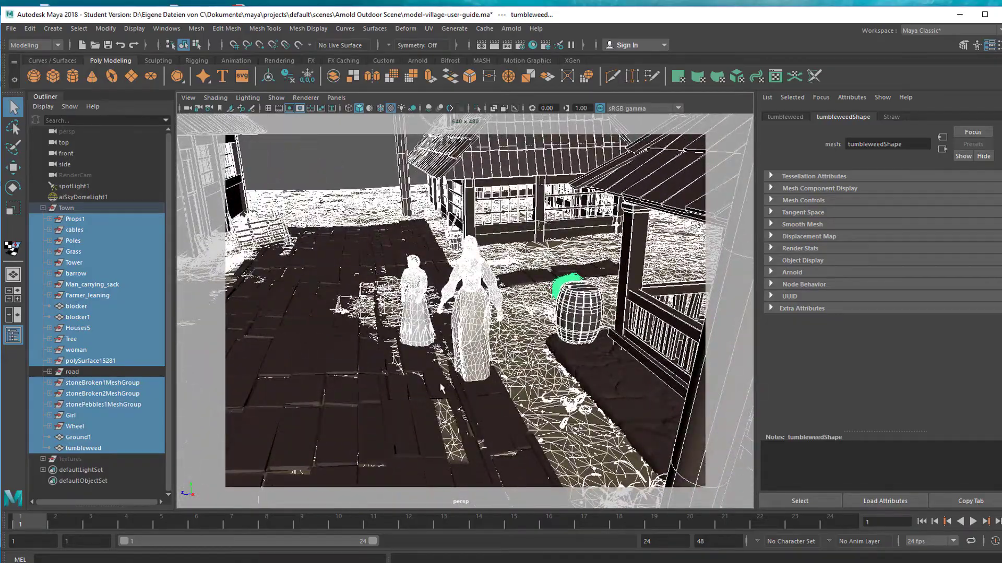
scroll(441, 387, up, 4)
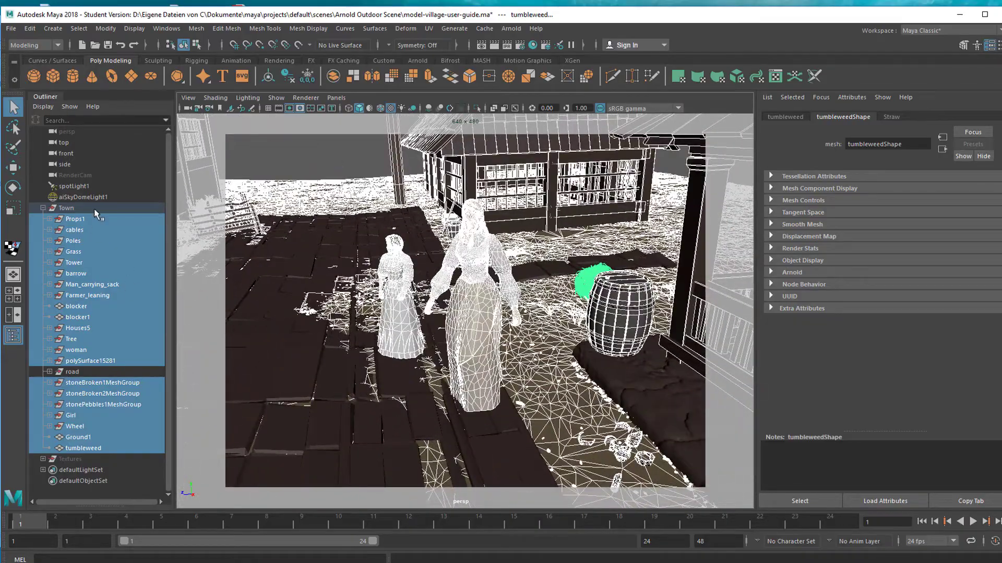
- Inspect the attributes of aiSkyDomeLight1 and spotLight1 and view how the spot light is placed over the whole village
click(94, 197)
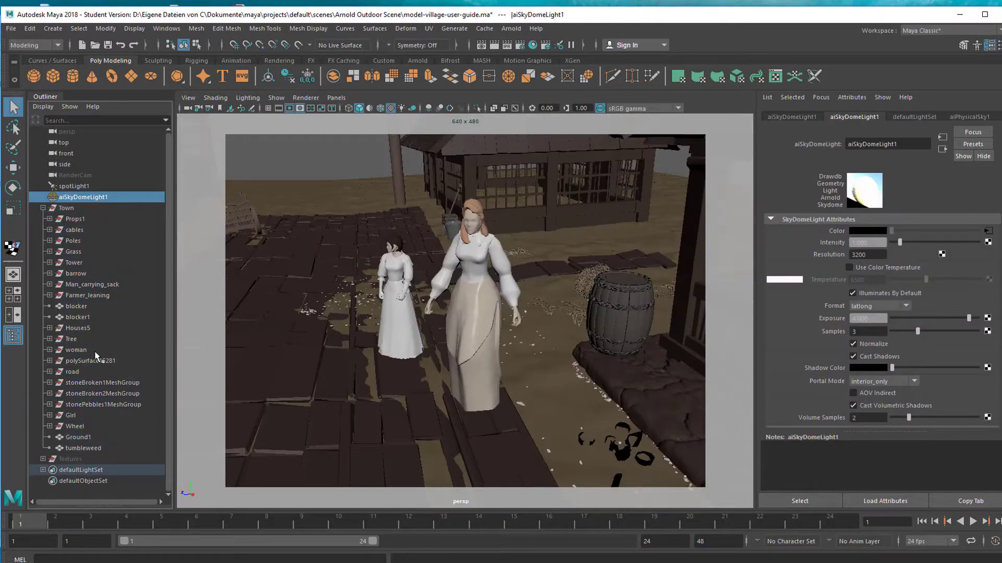
click(81, 187)
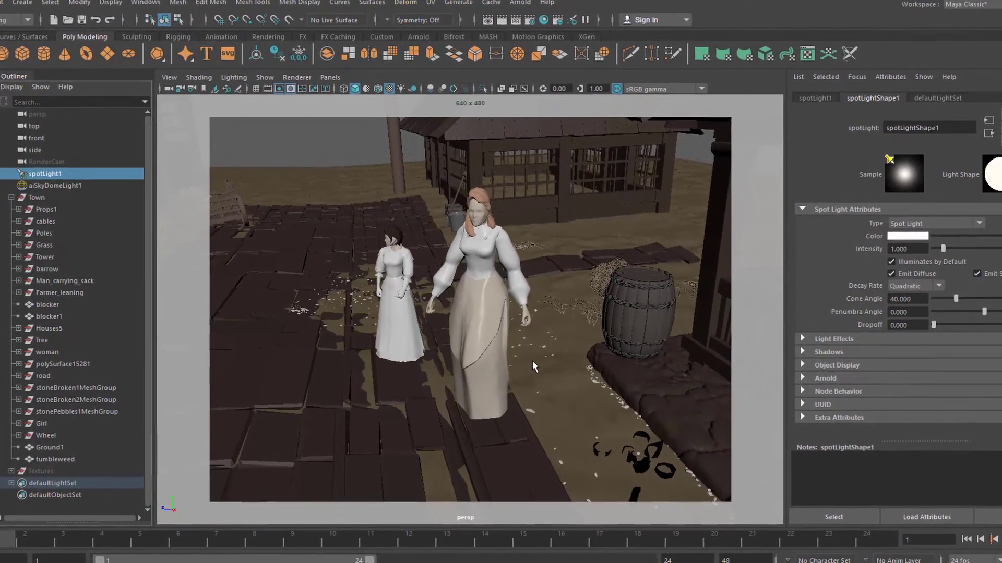
alt+drag(503, 360, 762, 341)
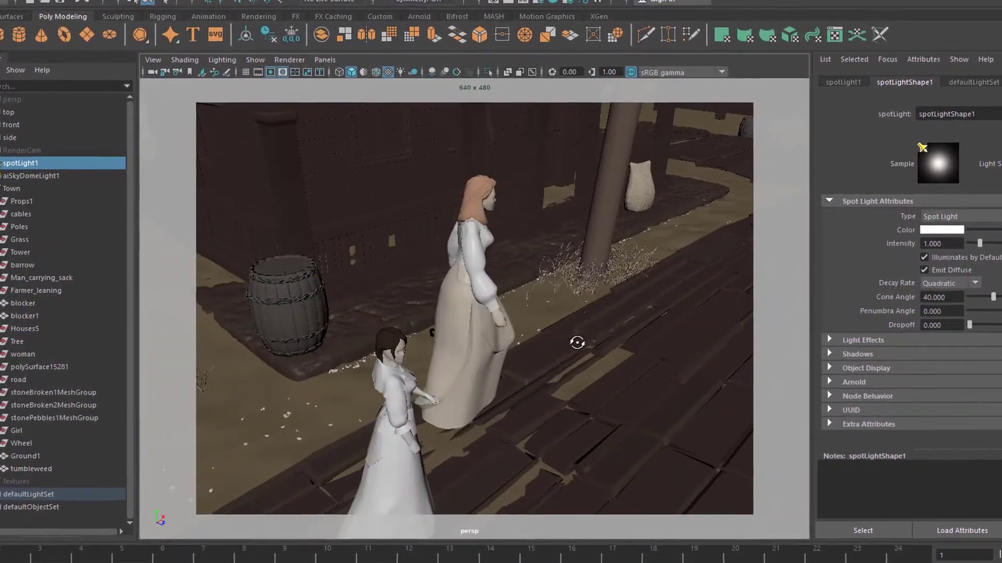
alt+drag(671, 324, 678, 300)
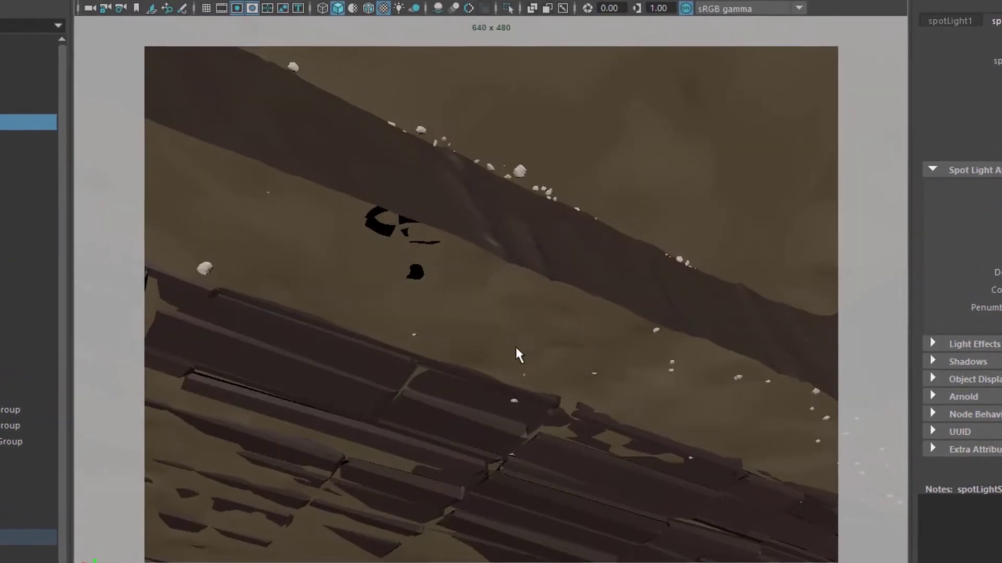
alt+drag(563, 341, 320, 421)
alt+right_drag(320, 421, 136, 411)
alt+drag(294, 422, 569, 391)
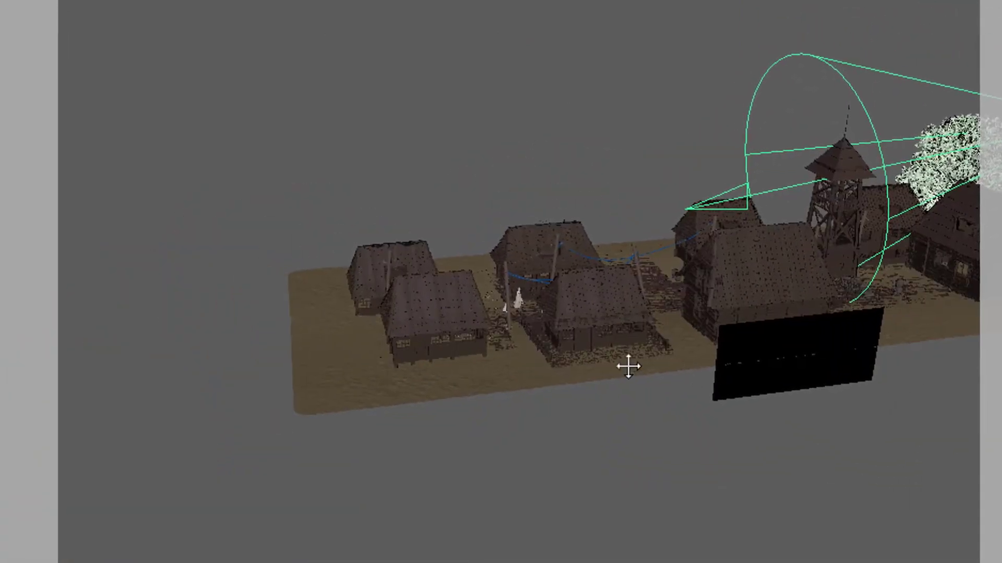
alt+middle_drag(628, 365, 483, 367)
alt+drag(571, 379, 273, 313)
click(341, 359)
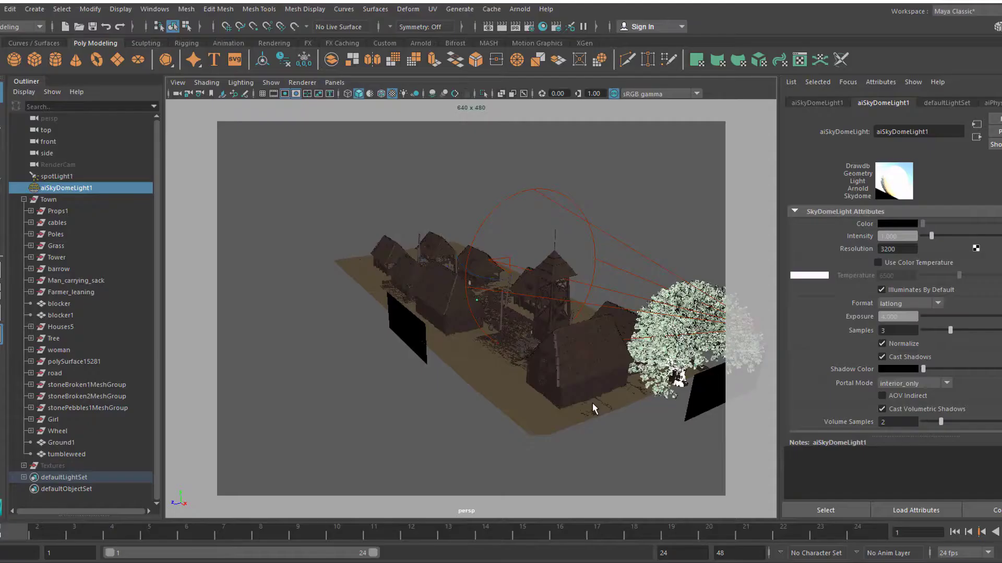
- Render a closer view of the village houses with Arnold, review the image and close the render window
alt+right_drag(592, 407, 827, 419)
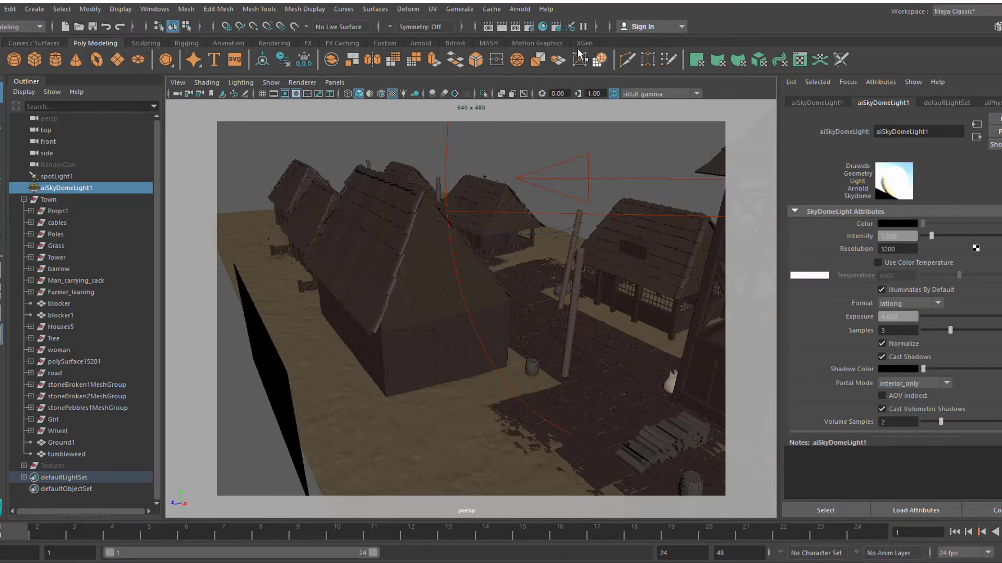
click(521, 10)
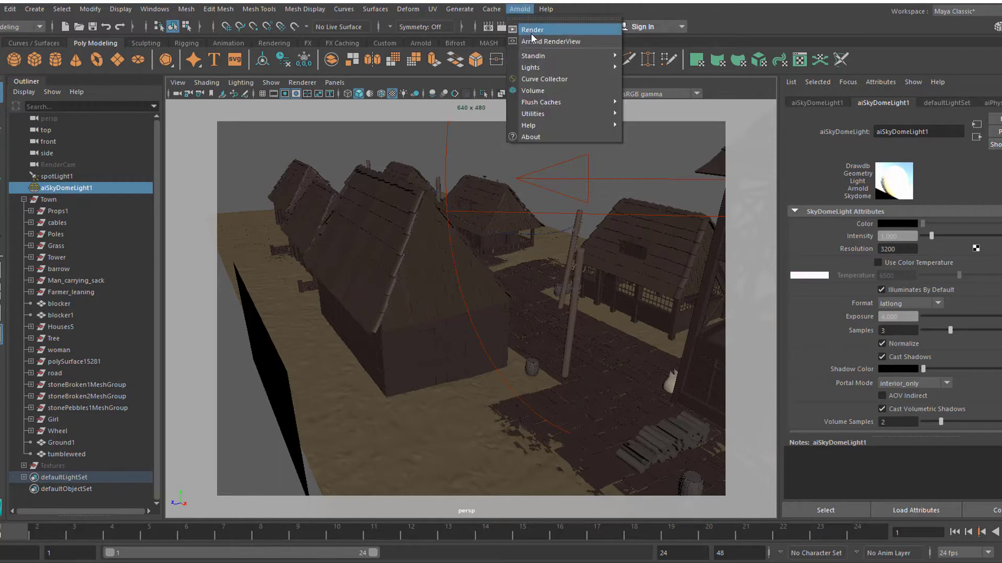
click(530, 33)
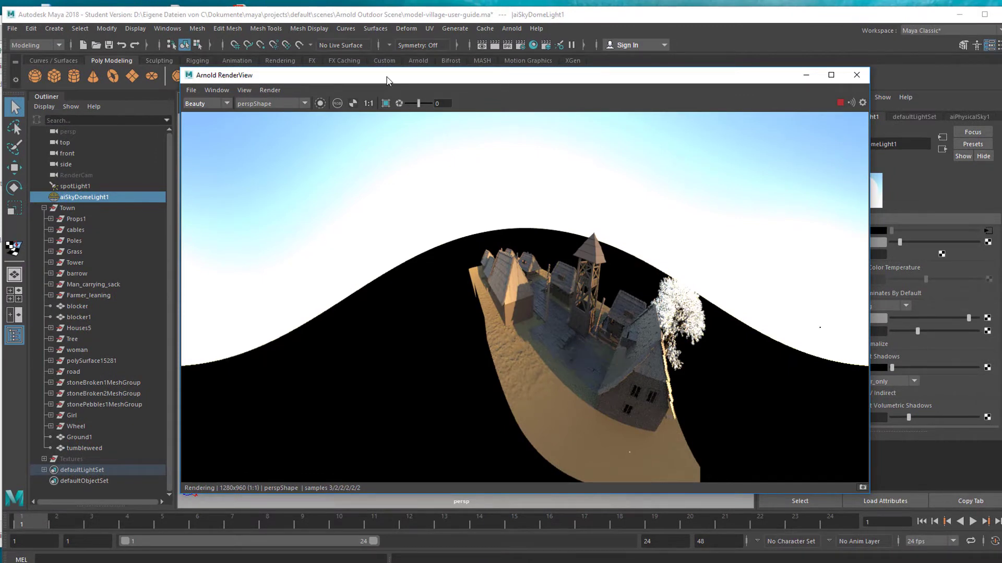
drag(387, 80, 319, 87)
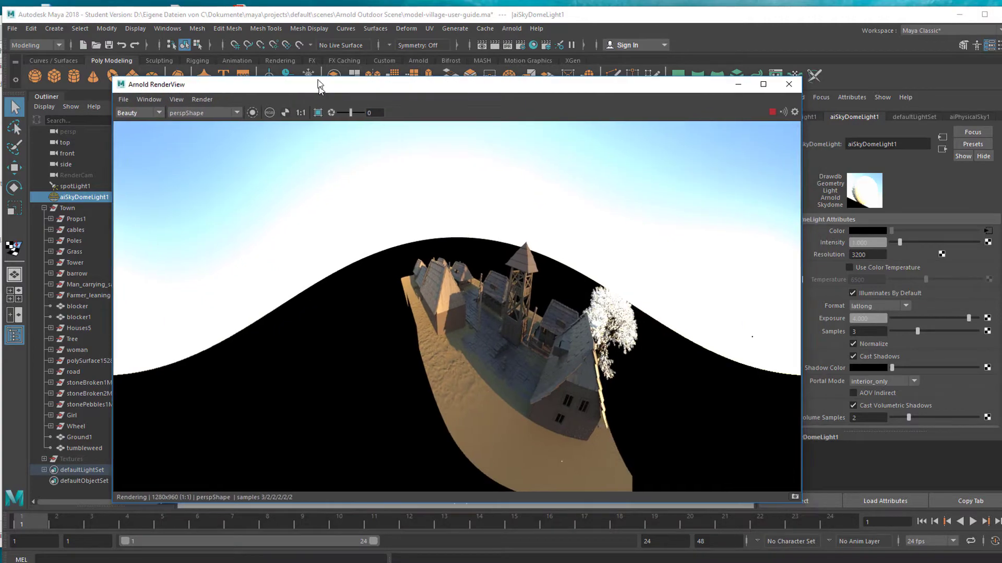
click(788, 87)
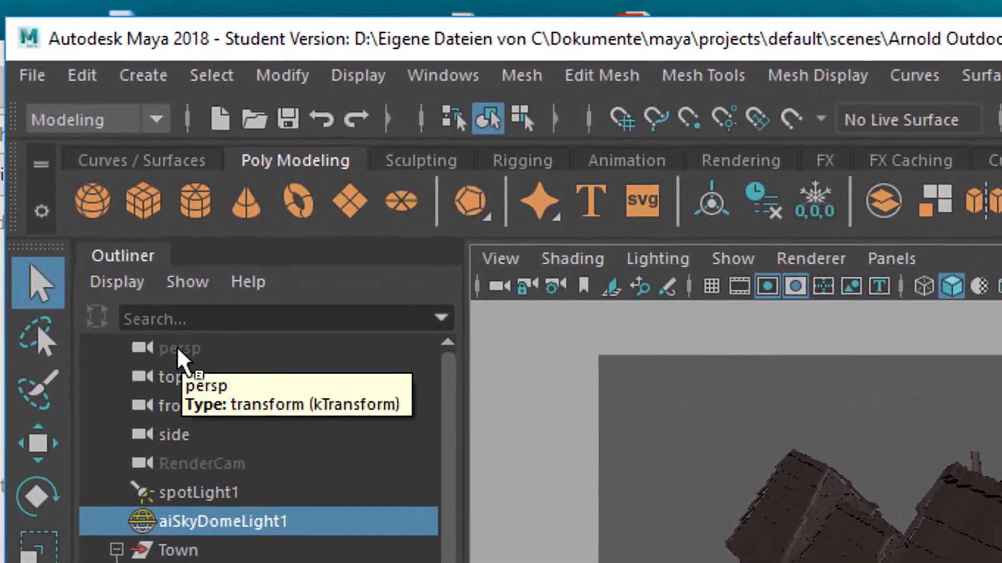
- Set the persp camera's Arnold camera type to perspective
click(177, 347)
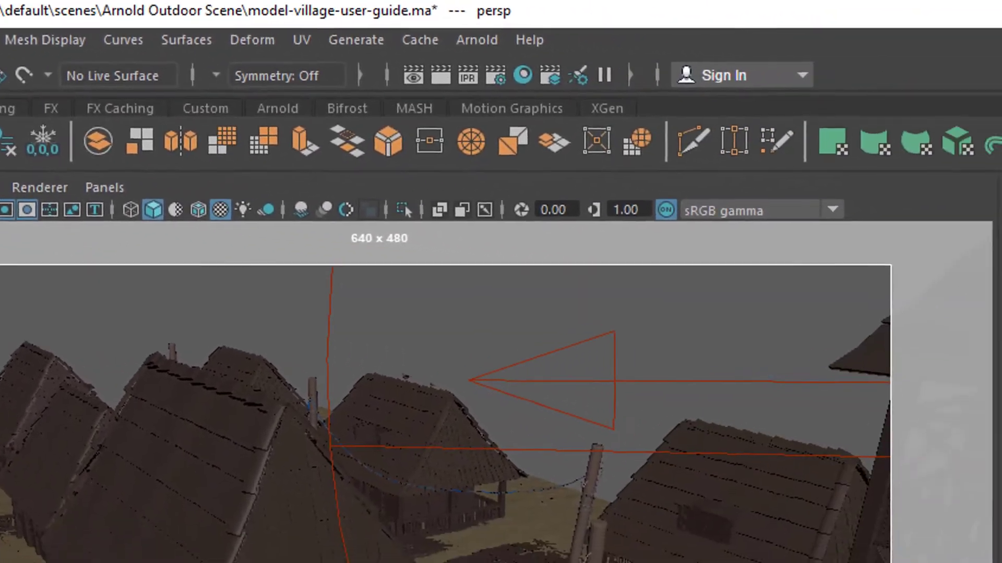
scroll(557, 355, down, 6)
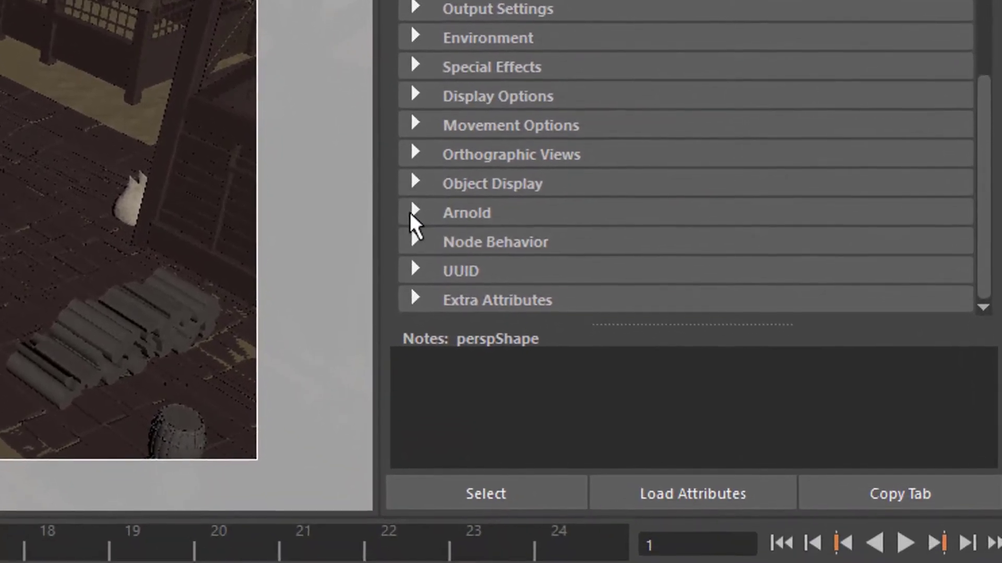
click(410, 213)
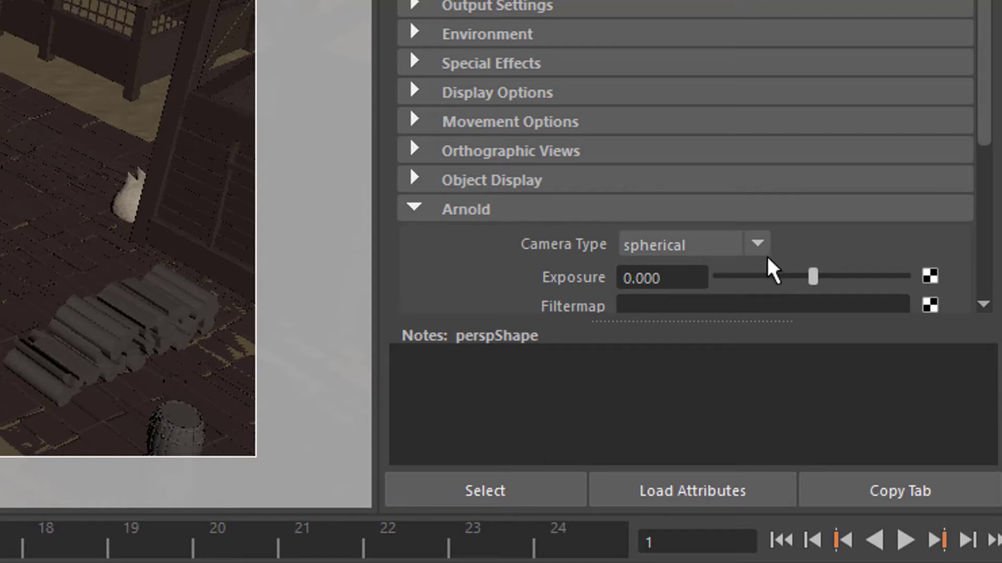
click(757, 245)
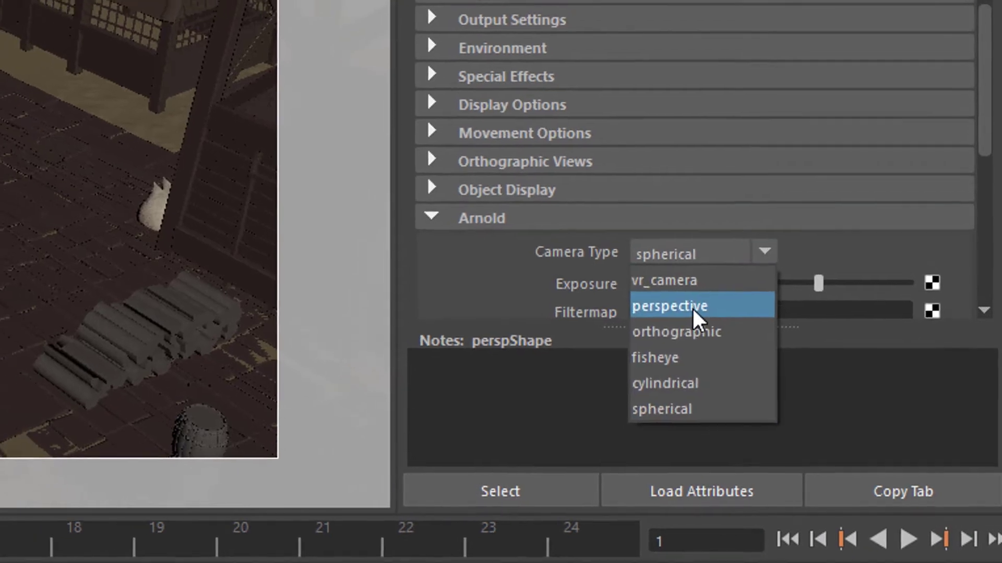
click(731, 330)
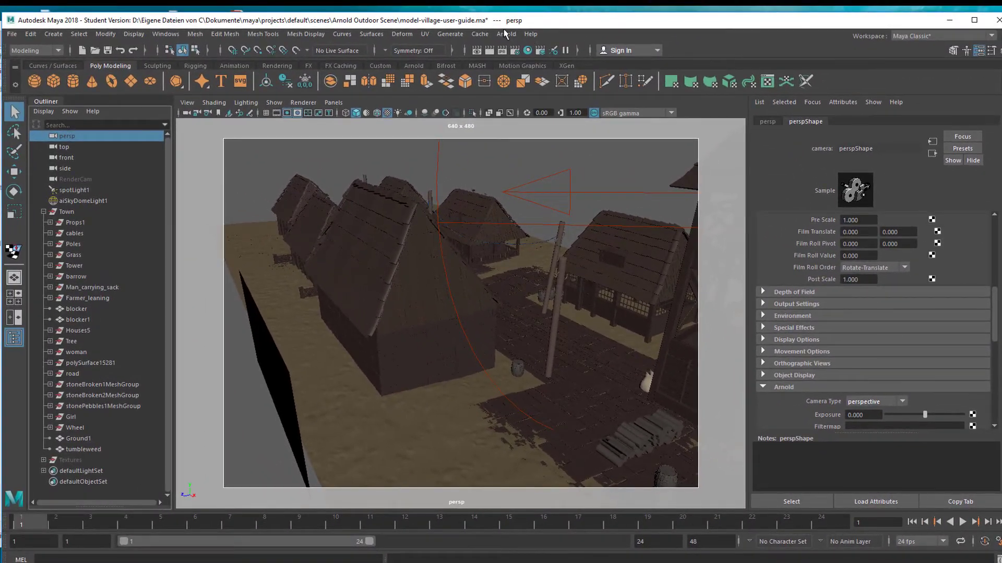
- Render the village again through the perspective camera, review the image and close the render window
click(504, 32)
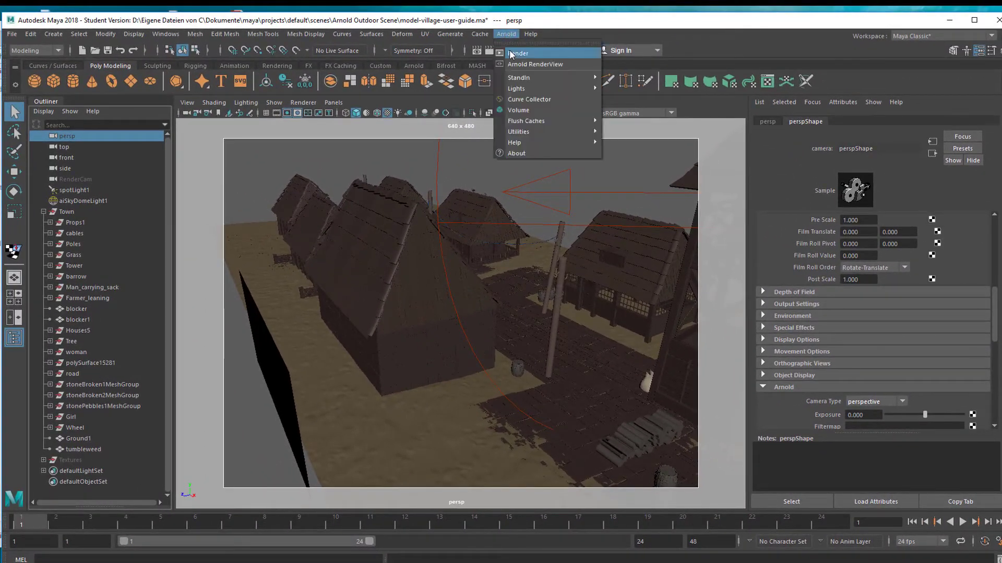
click(509, 51)
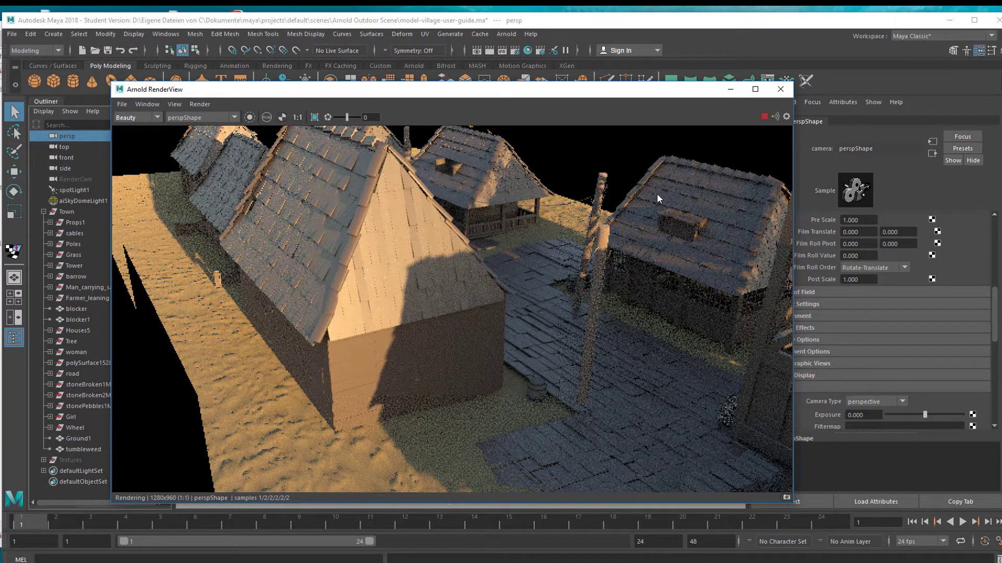
click(778, 91)
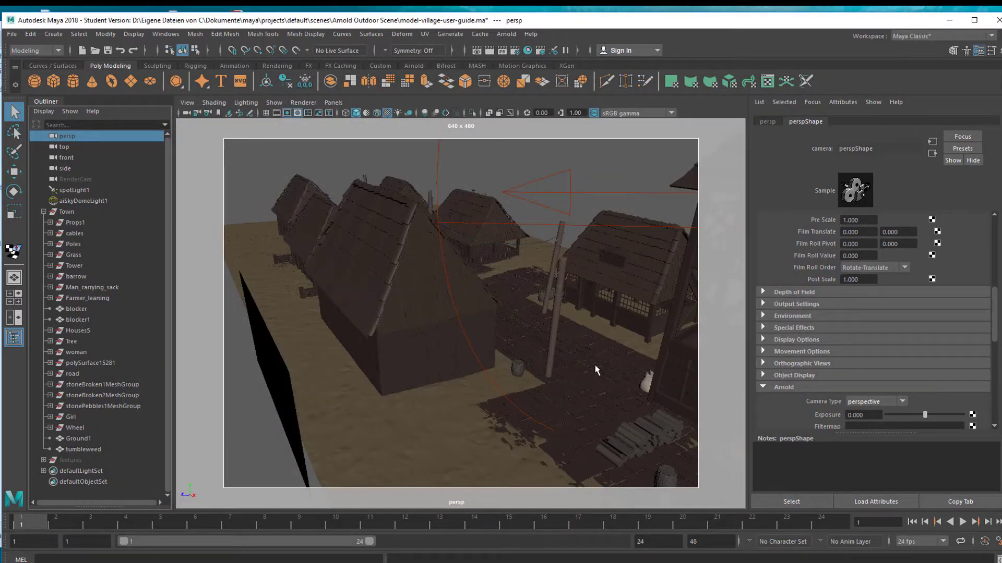
- Frame the man carrying the sack on the road up close and select his shirt
alt+drag(500, 371, 401, 351)
alt+right_drag(401, 347, 624, 346)
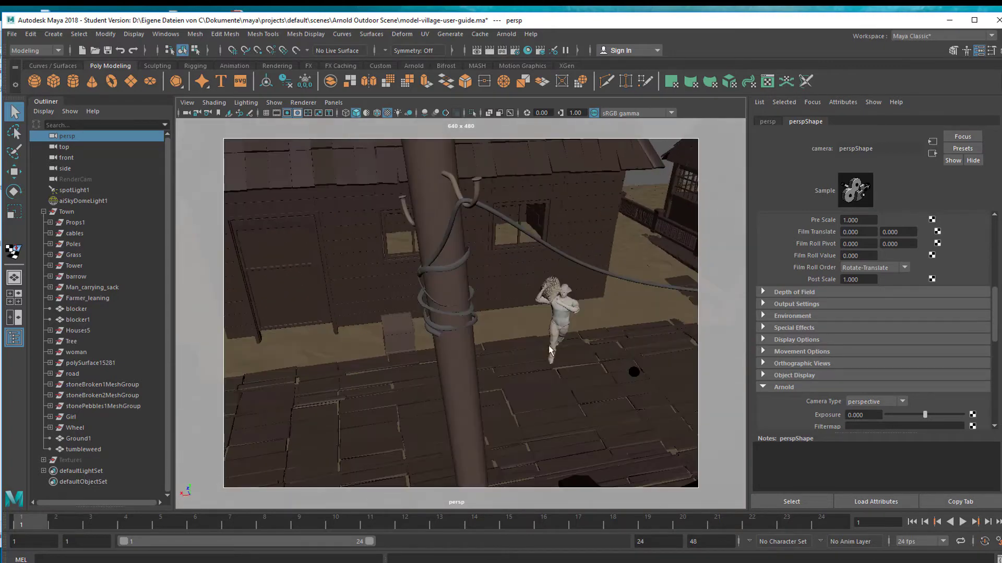
alt+drag(473, 373, 532, 366)
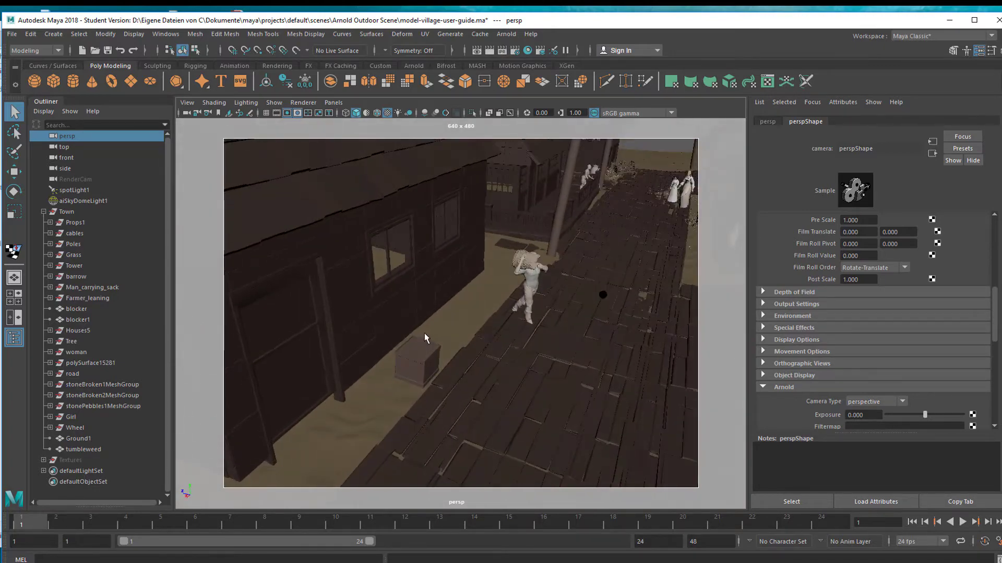
alt+right_drag(424, 335, 594, 338)
alt+drag(598, 323, 461, 323)
click(455, 313)
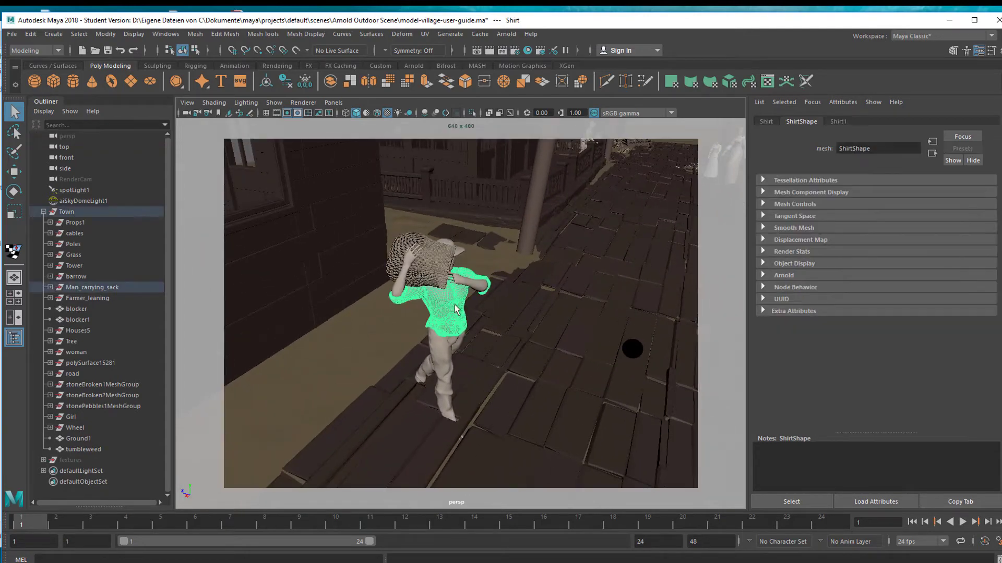
- Examine the man carrying the sack from several sides and extend the shirt selection to his parent group
alt+drag(504, 364, 579, 363)
alt+drag(392, 367, 510, 370)
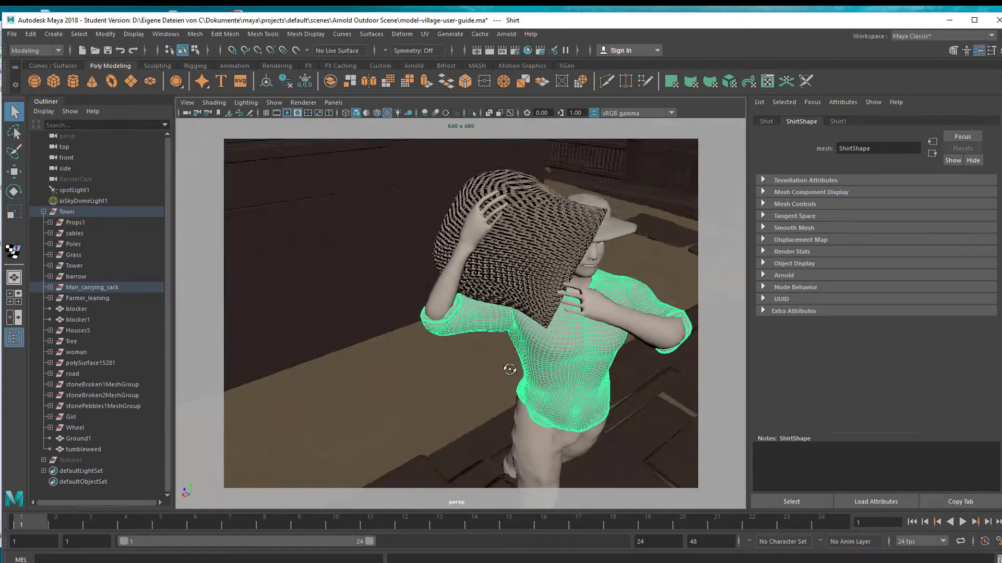
alt+drag(598, 308, 512, 367)
scroll(486, 359, down, 5)
alt+right_drag(486, 356, 386, 361)
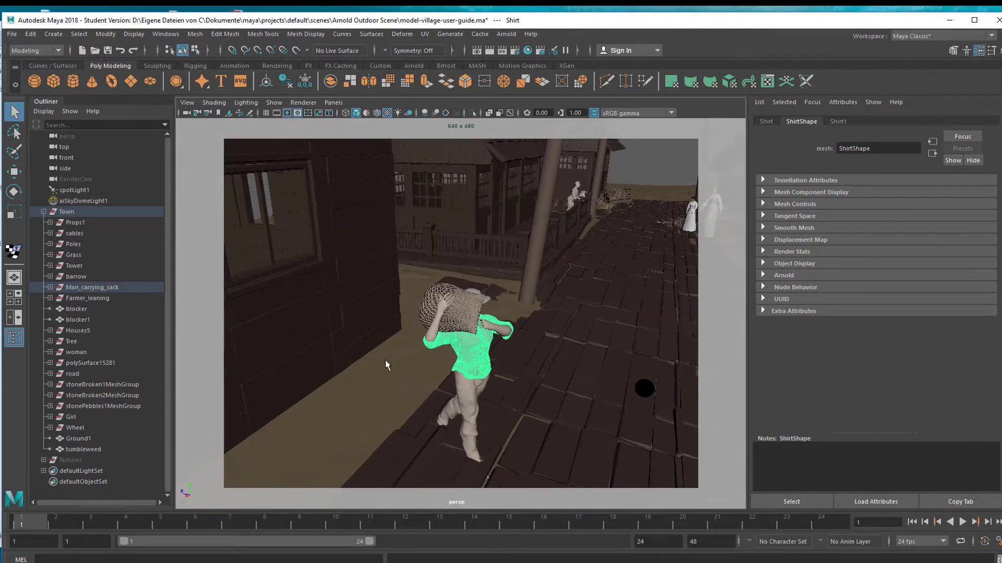
alt+drag(468, 381, 442, 366)
alt+drag(476, 363, 513, 360)
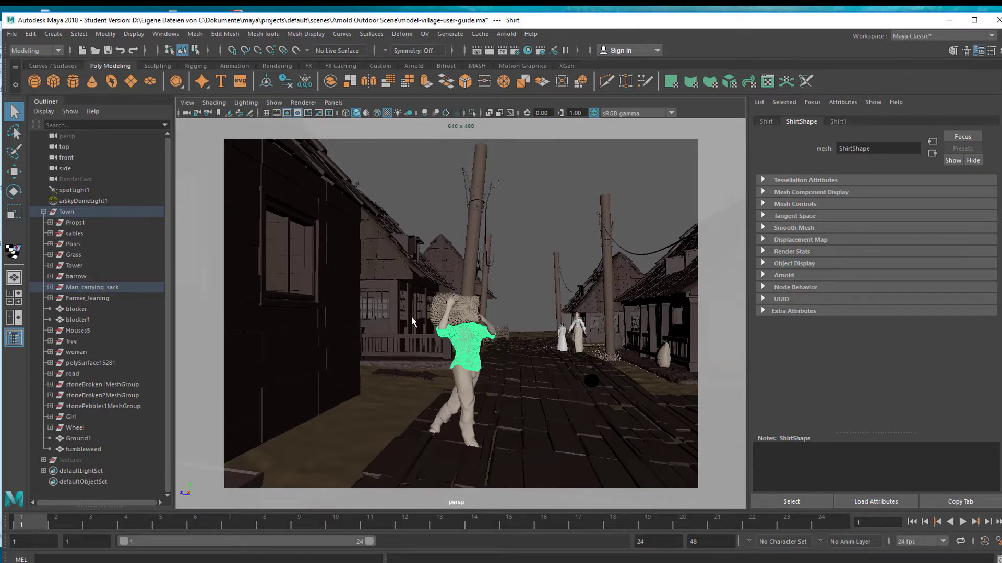
key(Up)
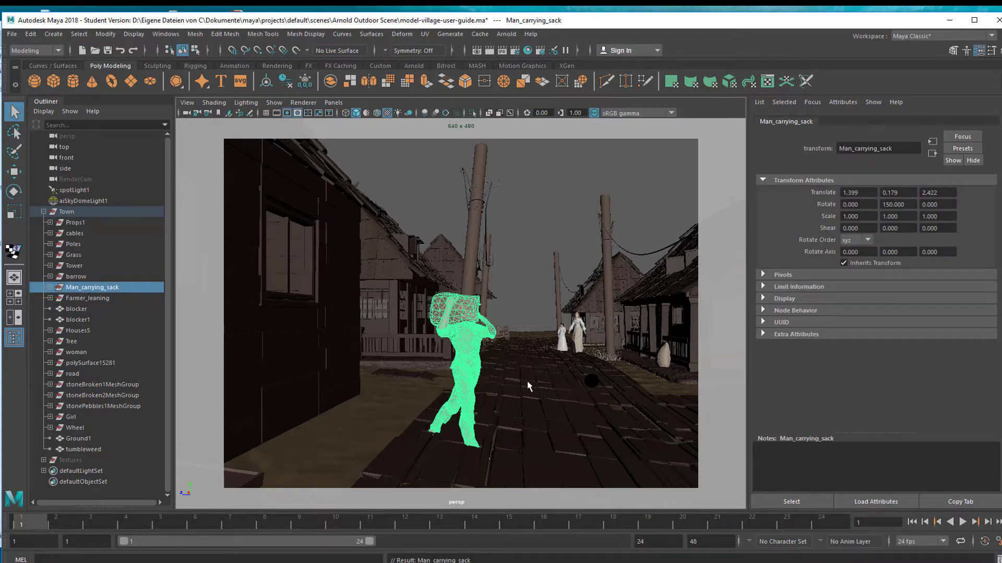
- Select every object in the Town group, from Props1 through tumbleweed
alt+drag(518, 389, 510, 407)
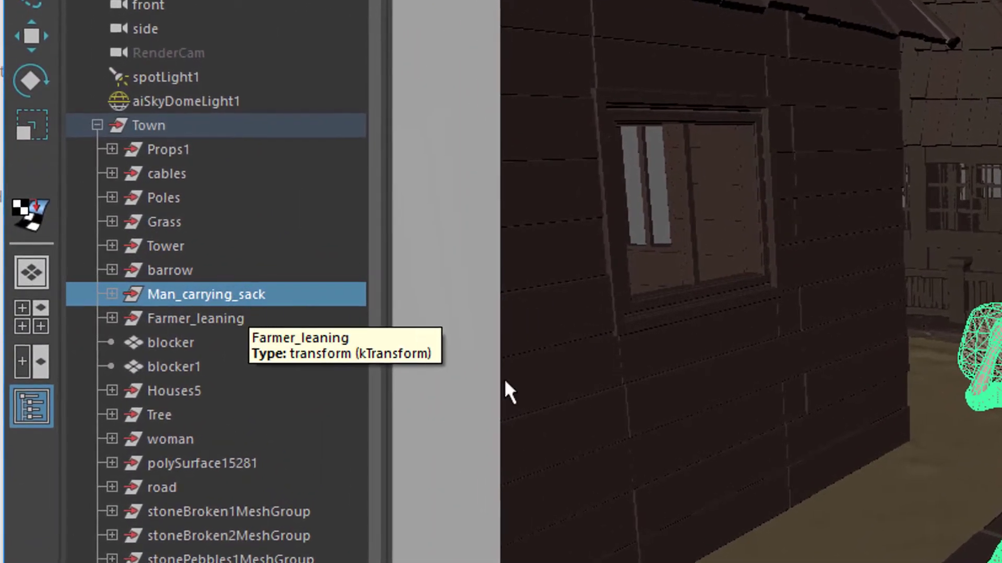
alt+drag(939, 506, 999, 517)
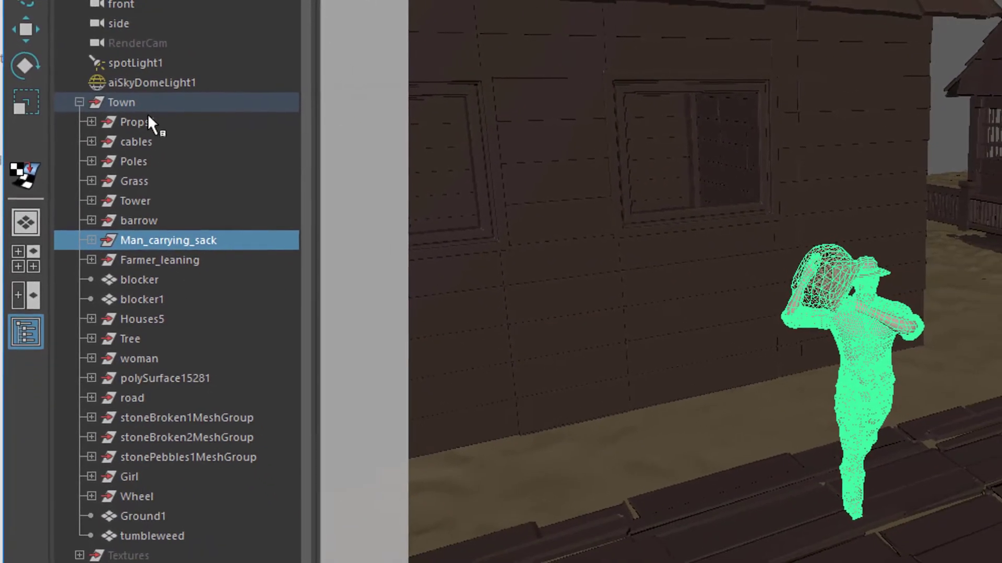
click(133, 121)
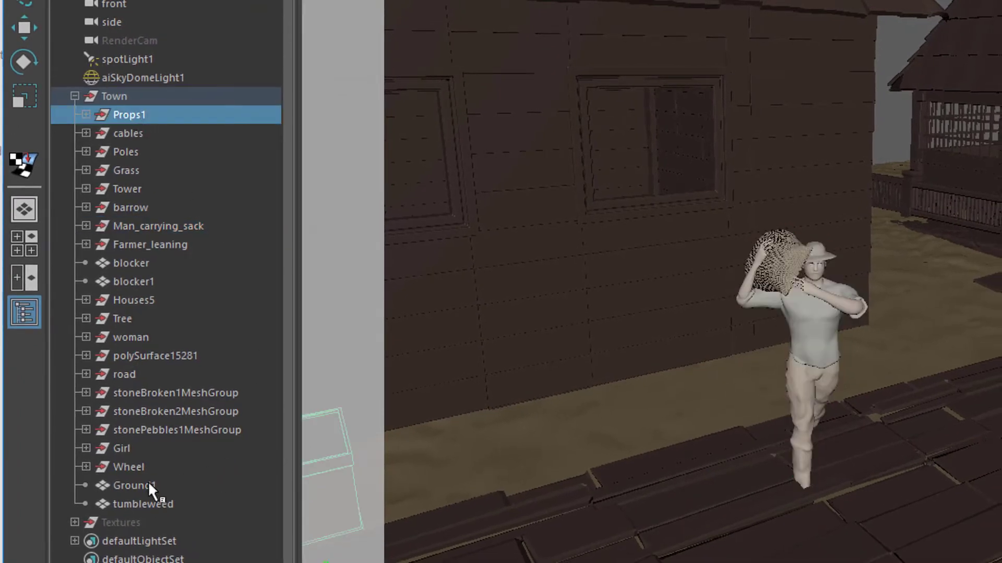
shift+click(152, 504)
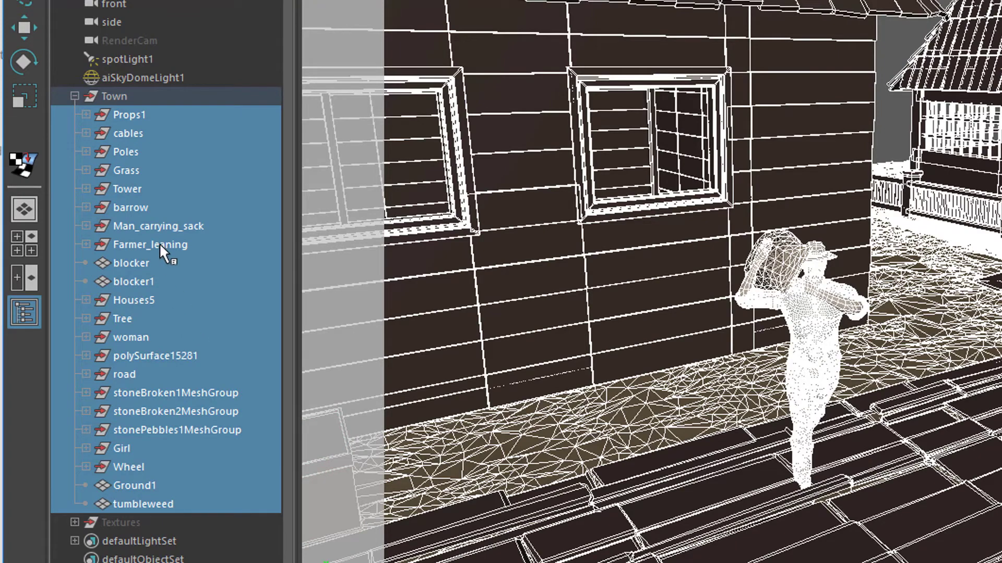
- Exclude Man_carrying_sack from the selection, hide the other Town objects and inspect the isolated man up close
ctrl+click(159, 227)
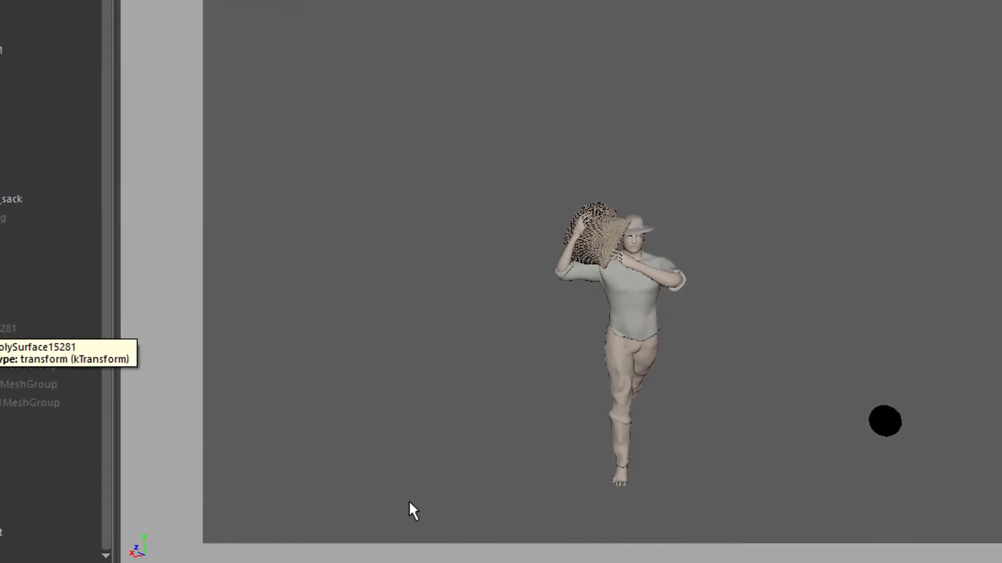
alt+right_drag(418, 389, 805, 383)
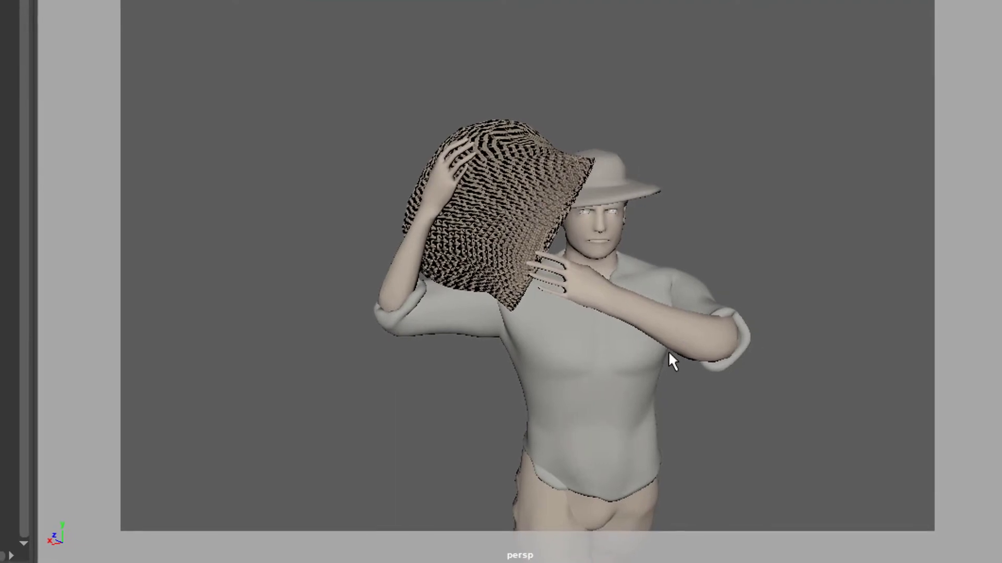
alt+drag(668, 353, 660, 285)
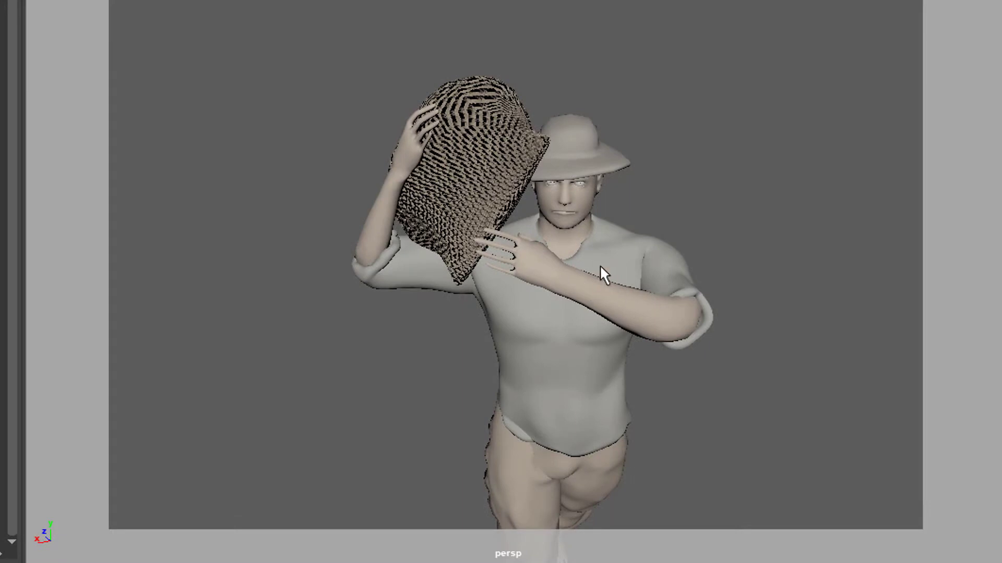
click(603, 265)
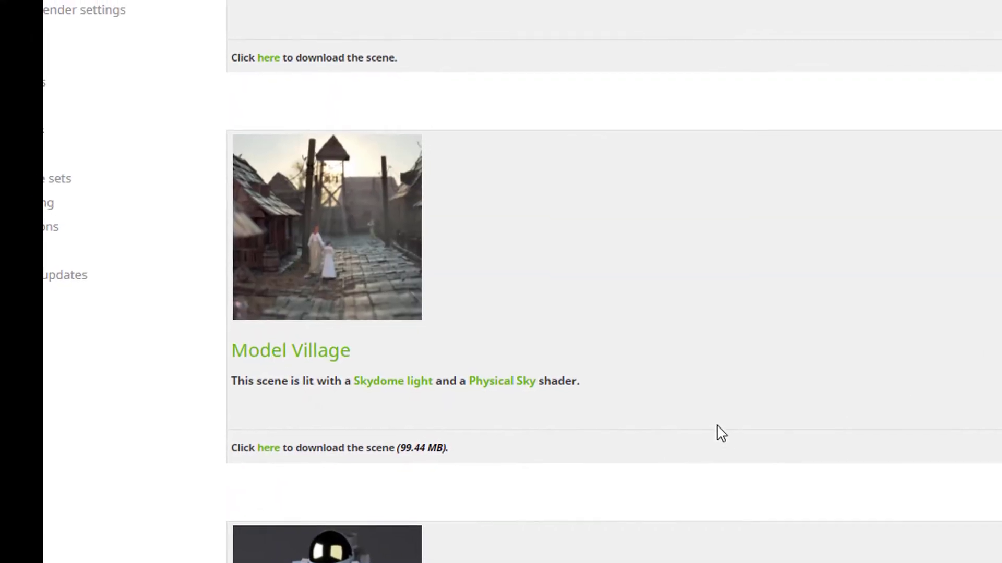
- Switch to the Arnold for Maya user guide in the browser and browse the Learning Scenes page from Room Interior to Space Pirate
scroll(743, 443, up, 8)
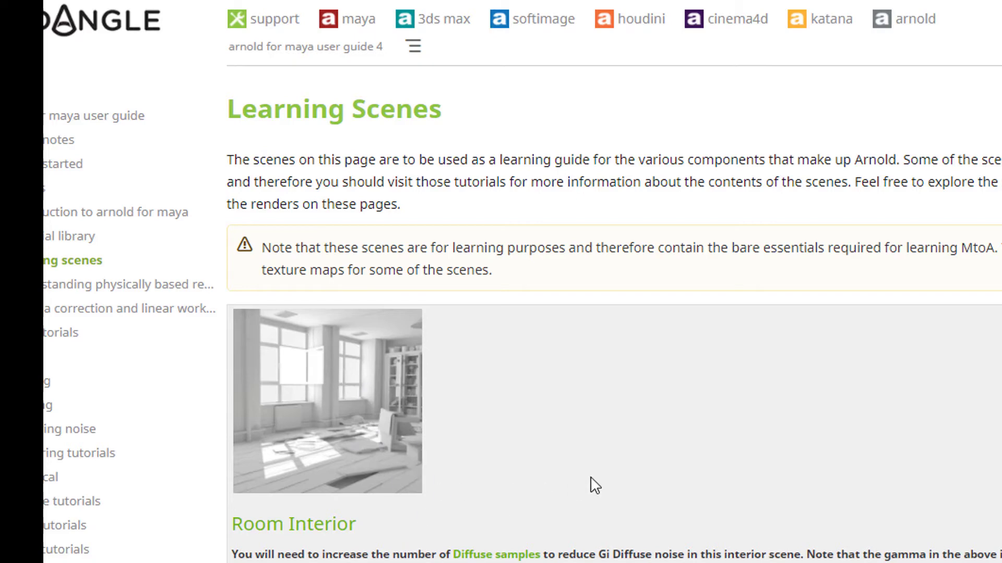
scroll(594, 482, down, 8)
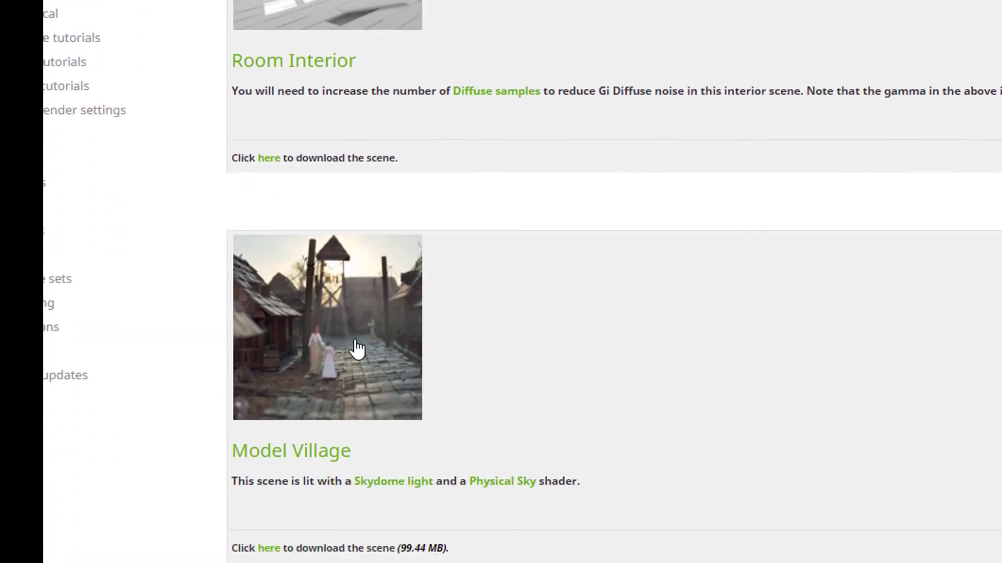
scroll(588, 399, down, 5)
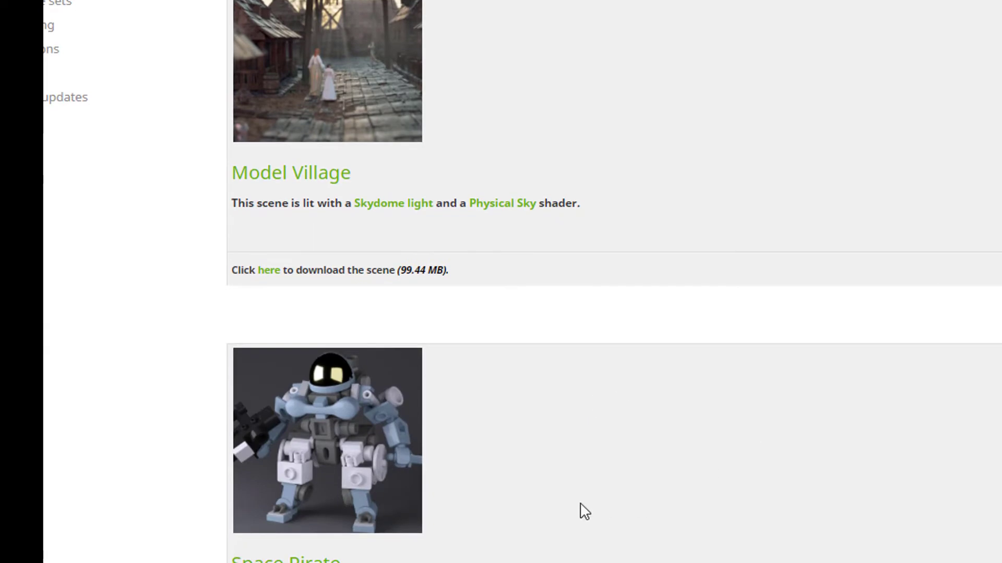
scroll(642, 485, down, 5)
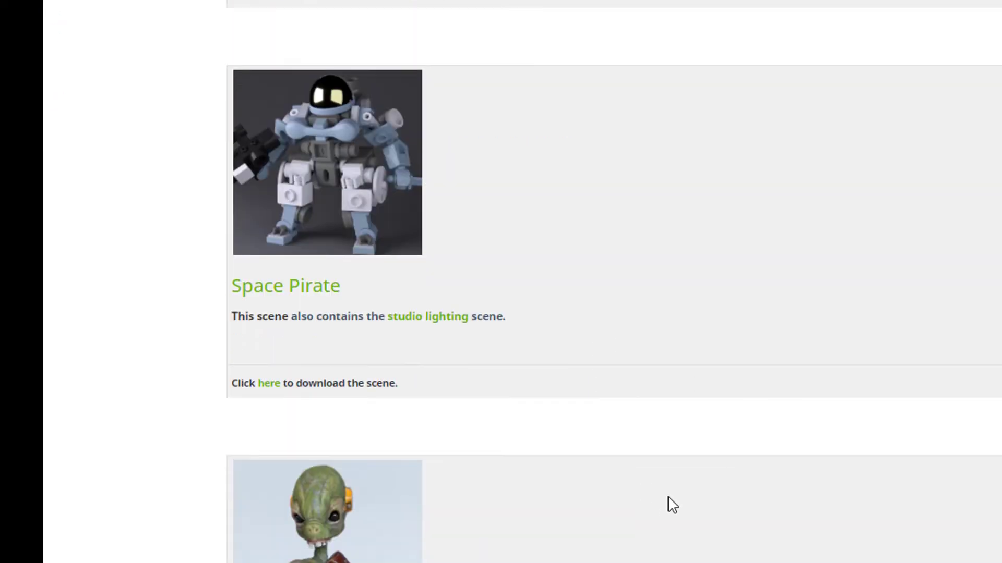
scroll(675, 498, up, 8)
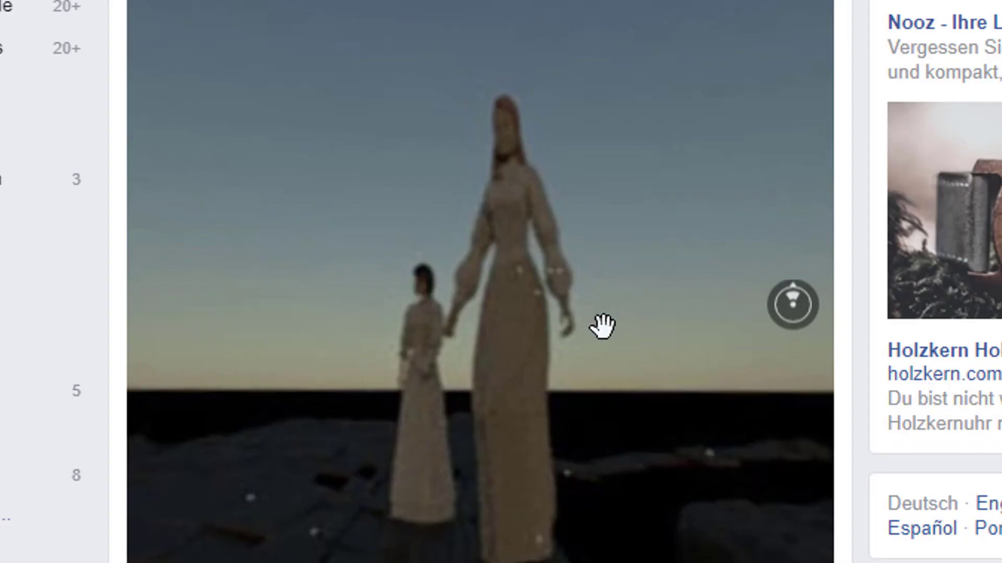
- Switch to the Facebook post and look around the 360-degree render of the woman and girl in several directions
drag(602, 327, 406, 443)
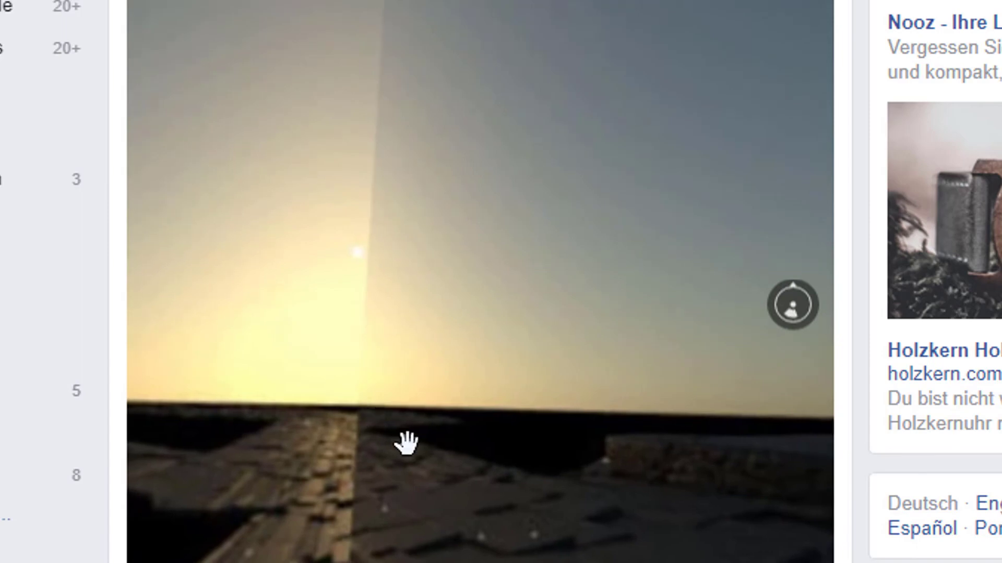
drag(480, 452, 829, 359)
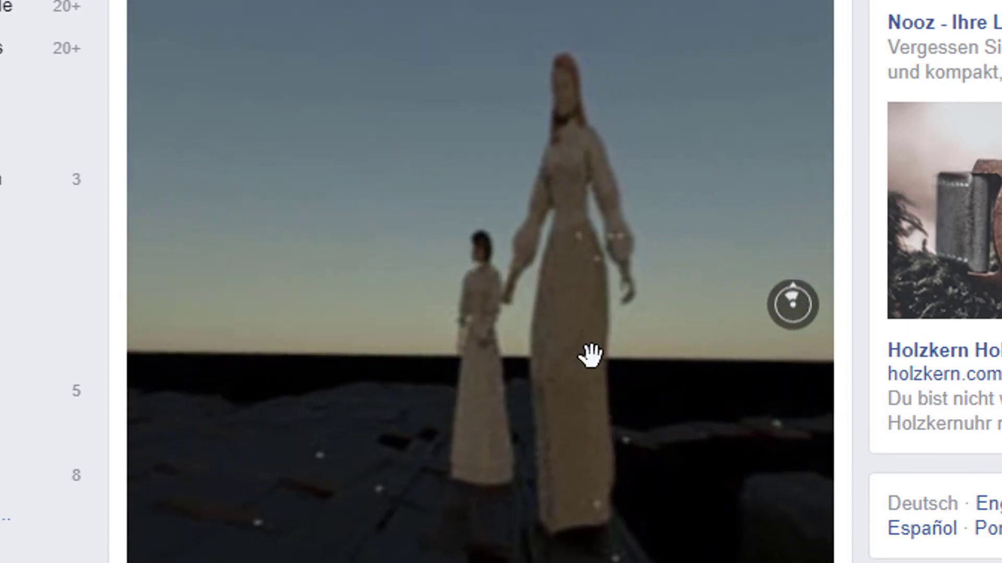
mouse_move(592, 353)
mouse_down()
mouse_move(292, 346)
mouse_move(334, 349)
mouse_up()
drag(651, 336, 386, 375)
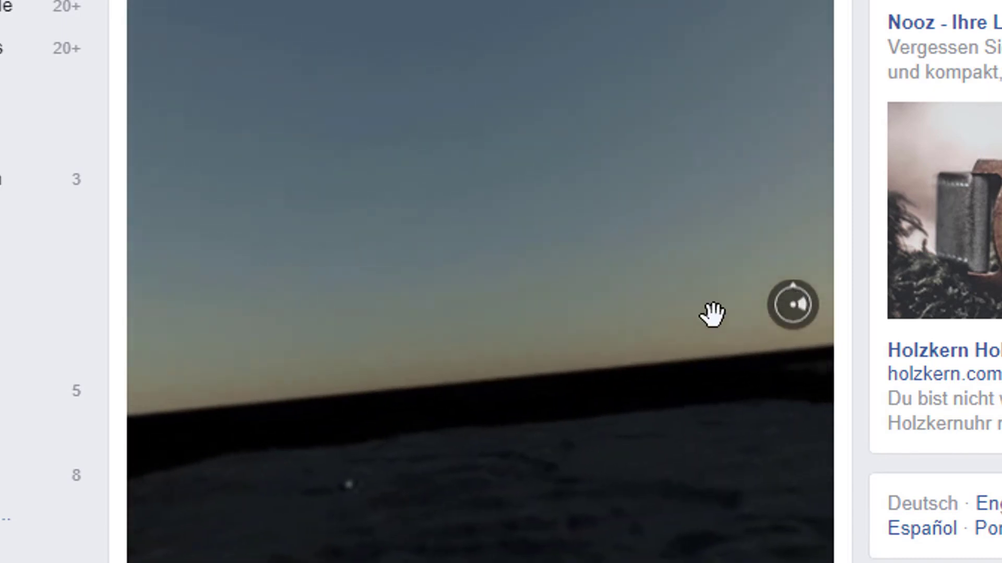
drag(712, 314, 291, 333)
drag(885, 313, 642, 334)
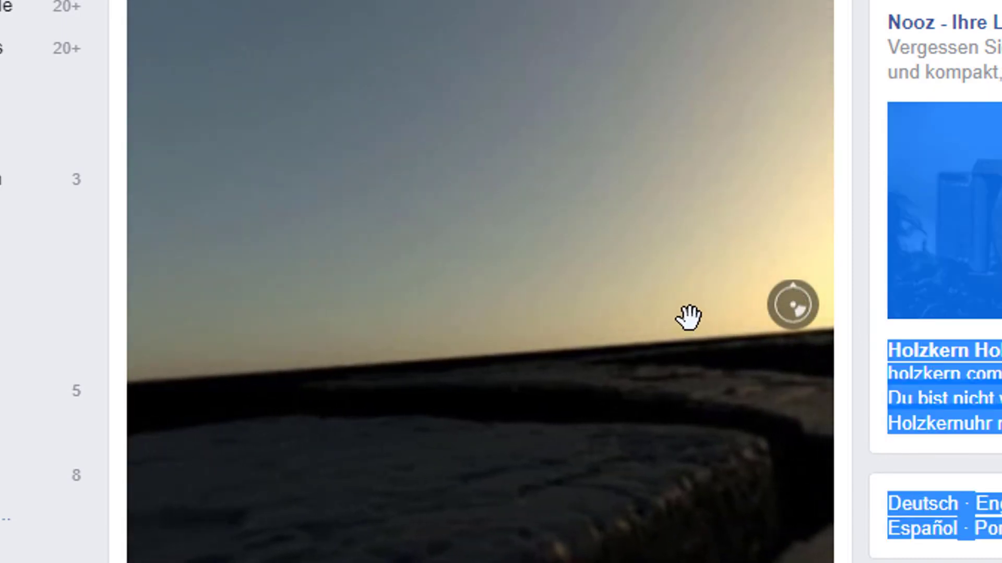